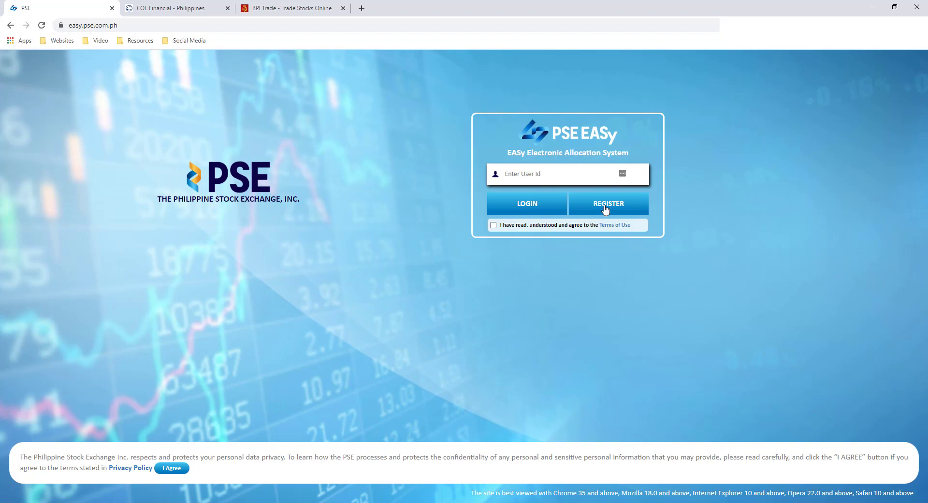
left_click(605, 208)
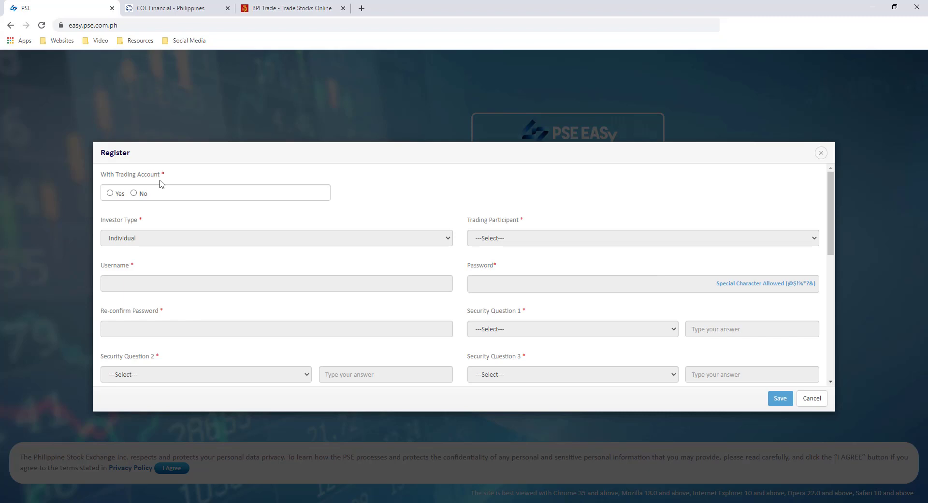
left_click(134, 194)
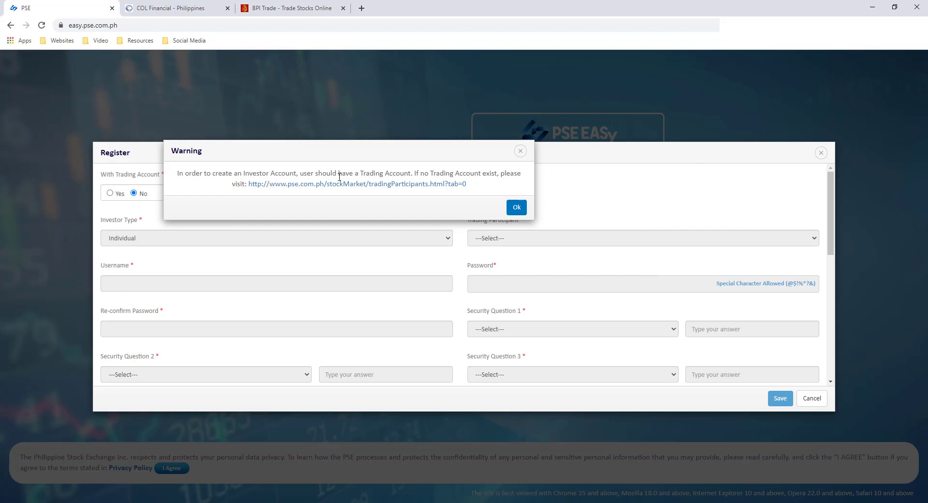
left_click_drag(389, 174, 434, 174)
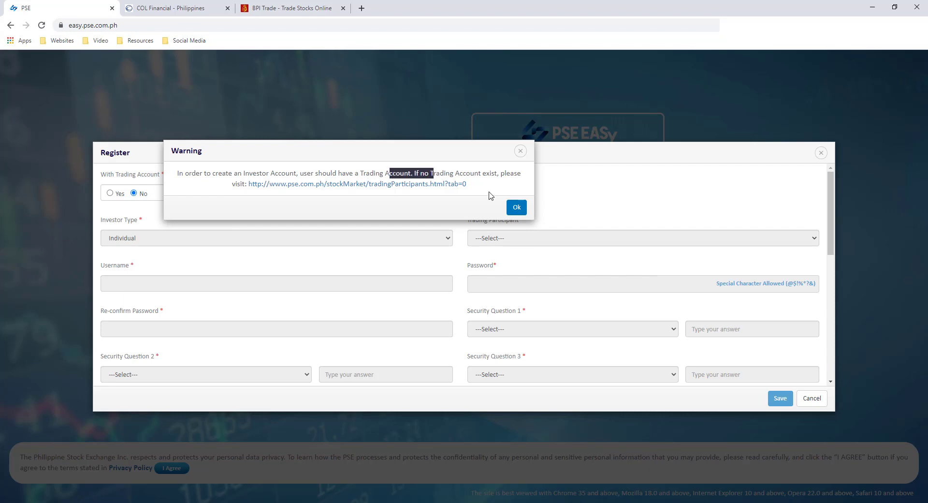
left_click(520, 151)
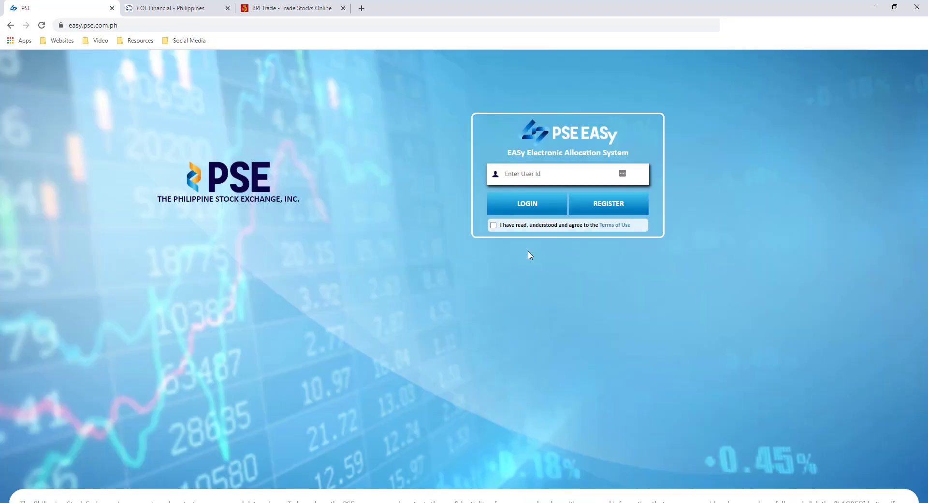
Open a new registration form, declare an existing trading account, and choose Individual as the investor type.
left_click(607, 207)
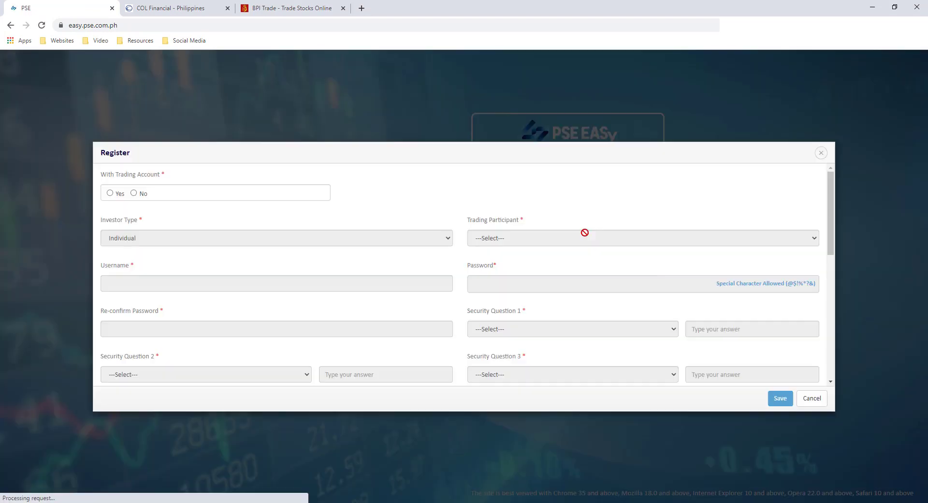
left_click(110, 193)
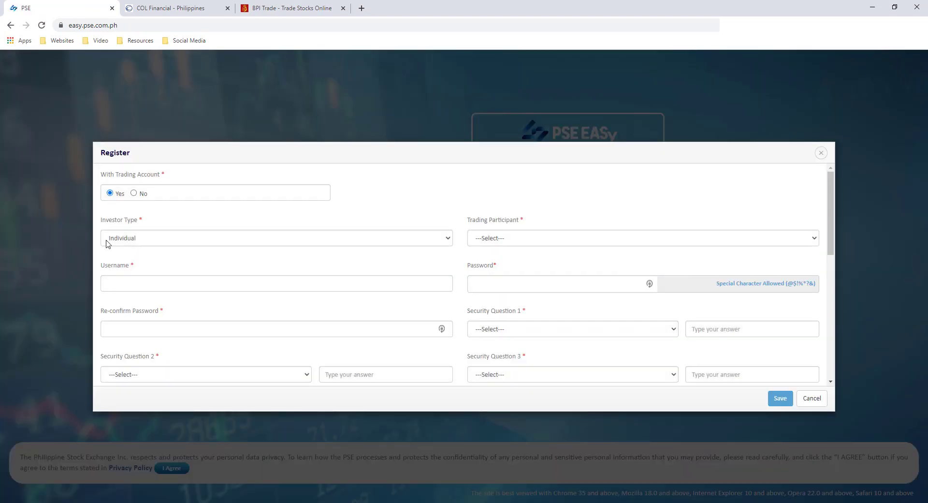
left_click(139, 238)
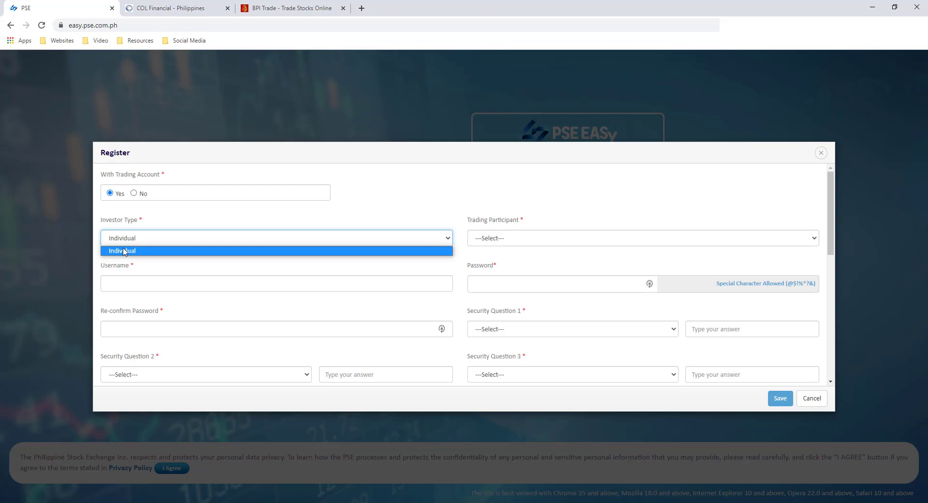
left_click(125, 251)
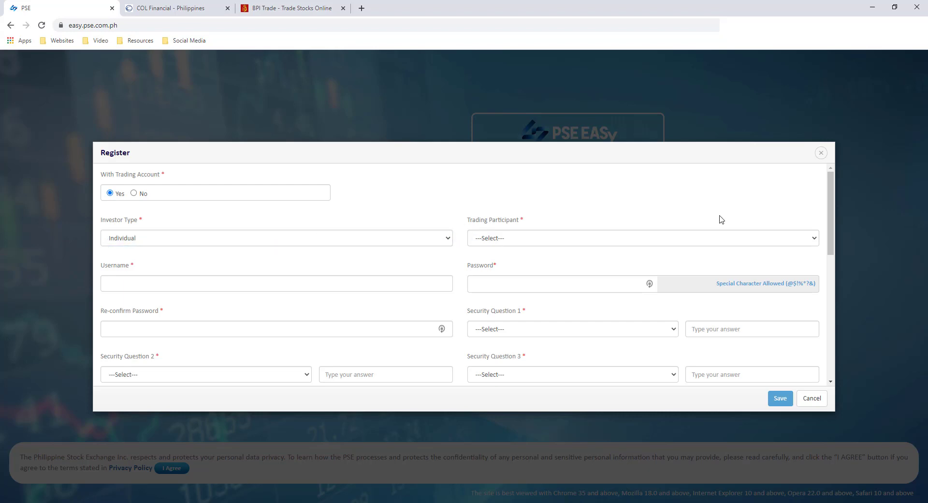
Choose BPI Securities Corporation as the trading participant in the registration form.
left_click(696, 242)
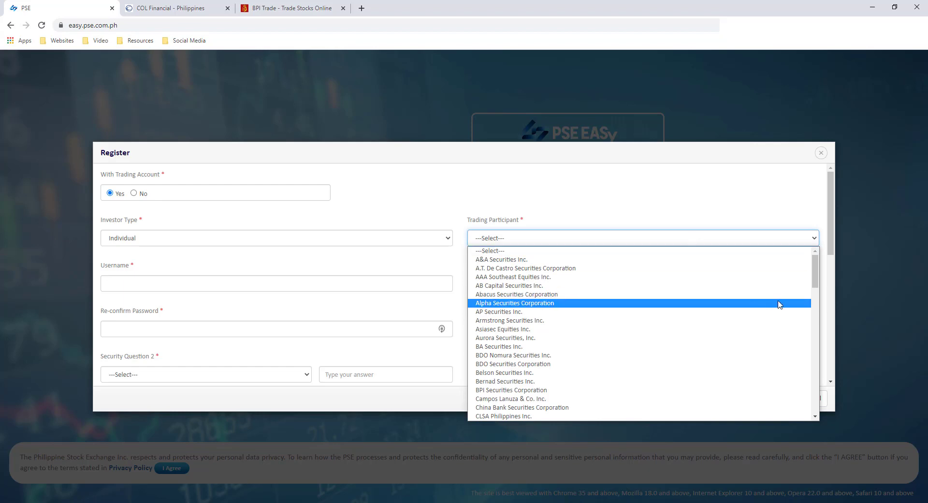
left_click_drag(815, 278, 815, 285)
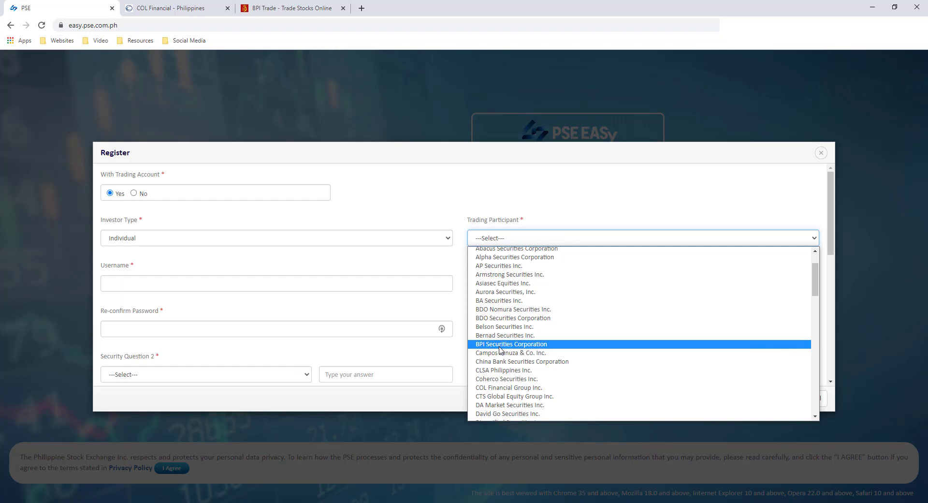
left_click_drag(816, 291, 813, 273)
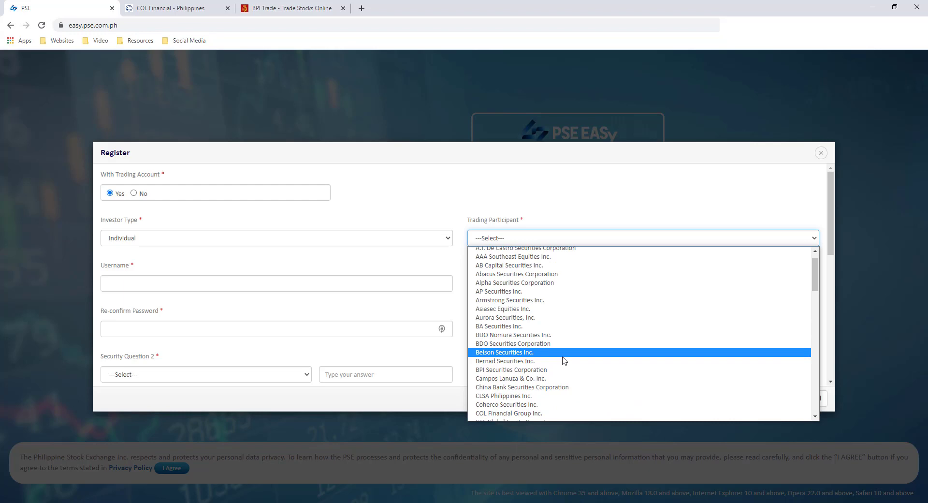
left_click(517, 371)
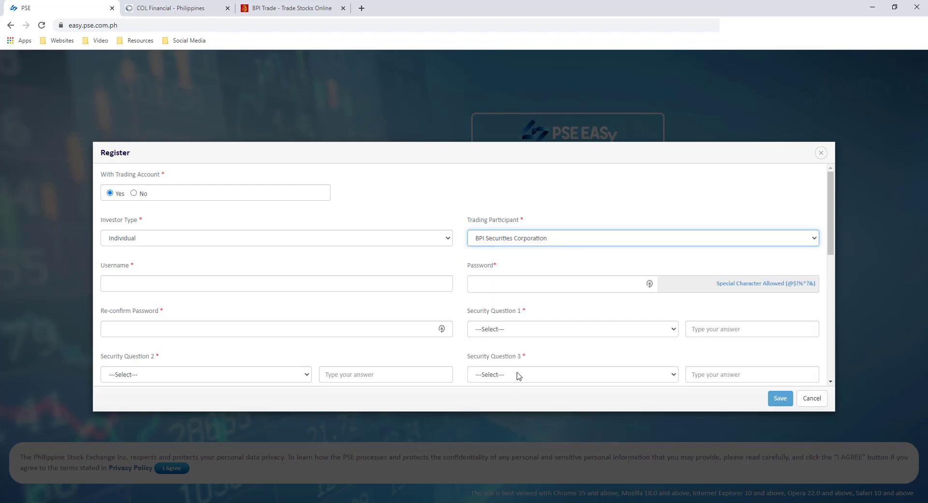
Enter the new account's username and password, and re-confirm the password.
left_click(198, 285)
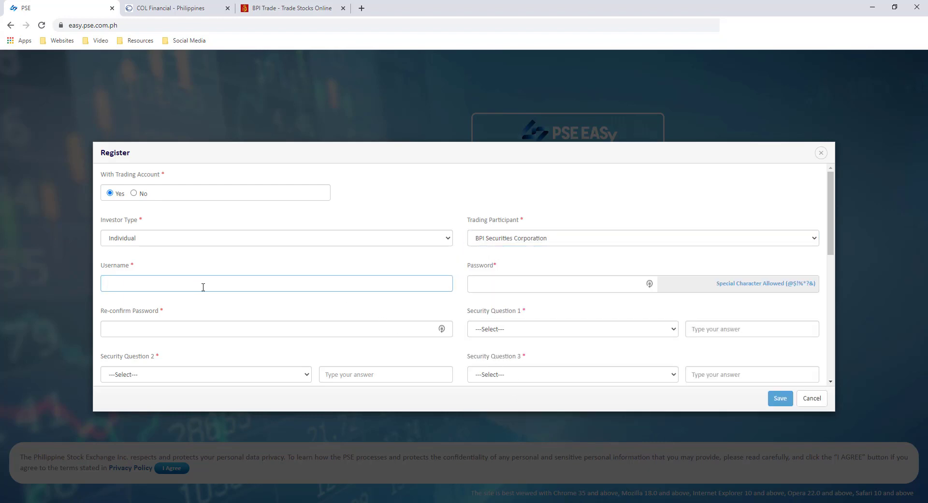
key("ctrl+v")
left_click(493, 285)
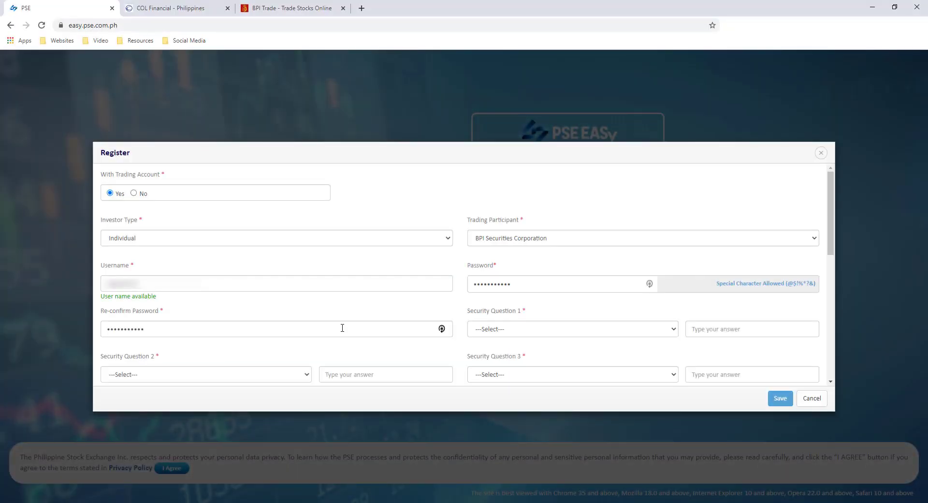
Complete the security questions and personal details with Filipino nationality, and attach a profile photo file.
left_click(673, 331)
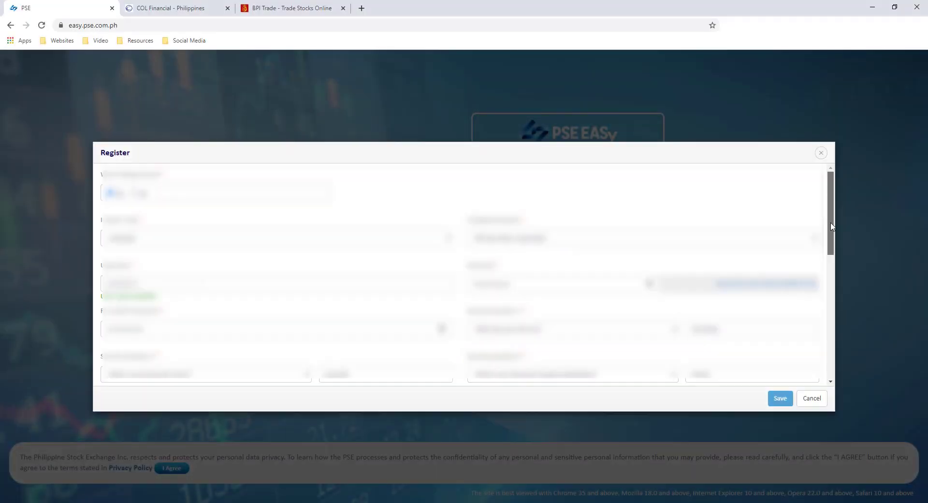
scroll(535, 340, "down", 2)
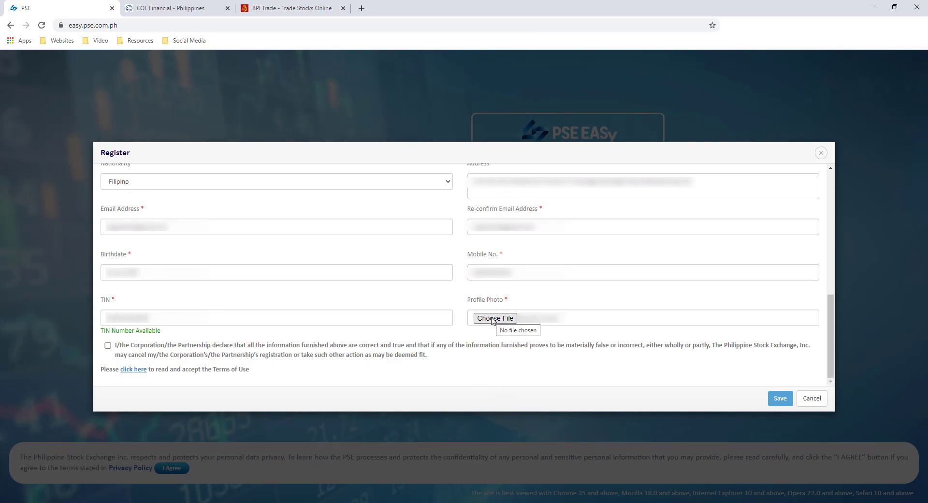
left_click(492, 317)
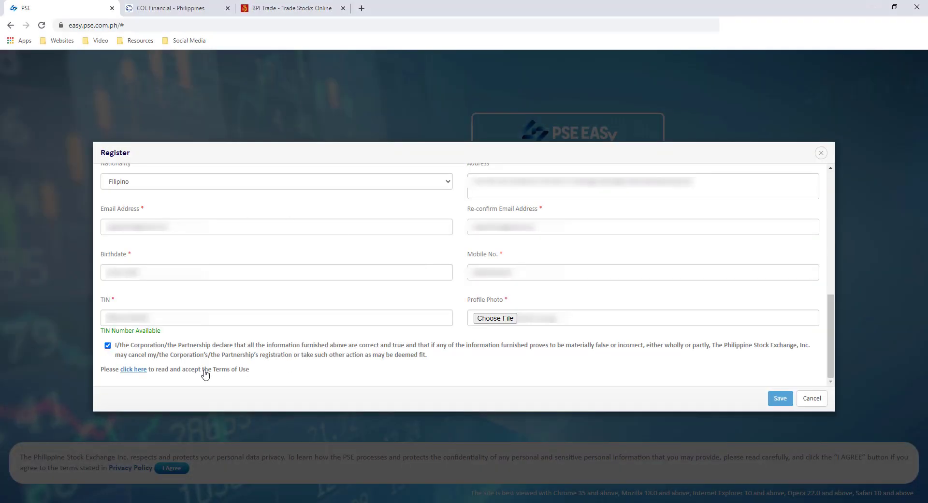
Accept the PSE EASy Terms of Use at the end of the registration form and save the registration.
left_click(138, 371)
left_click(135, 371)
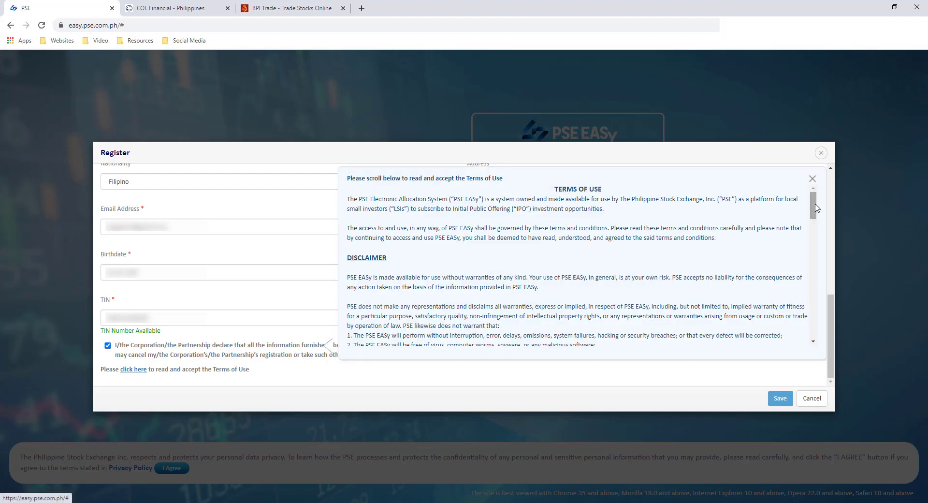
left_click_drag(814, 207, 805, 333)
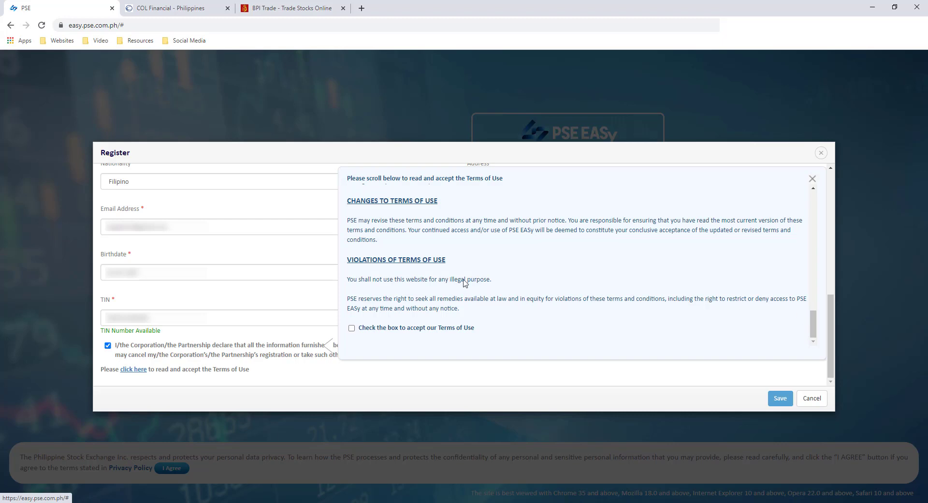
left_click(351, 329)
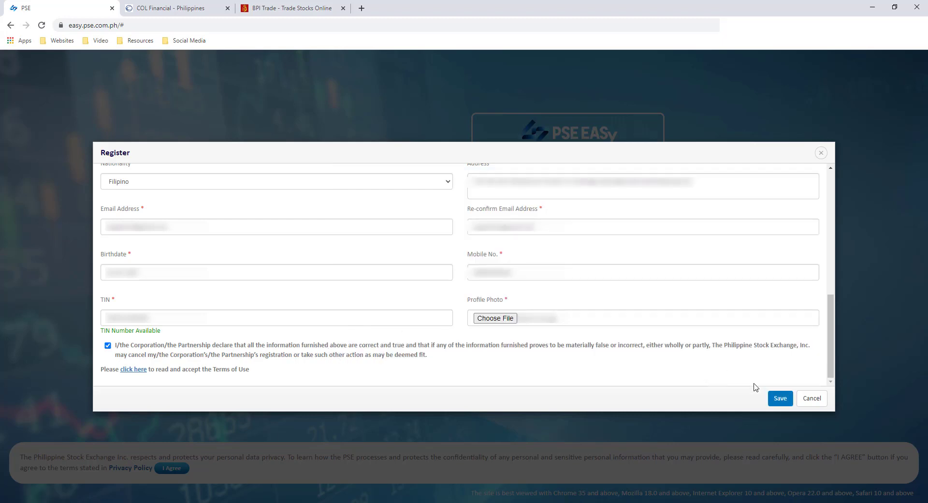
left_click(778, 405)
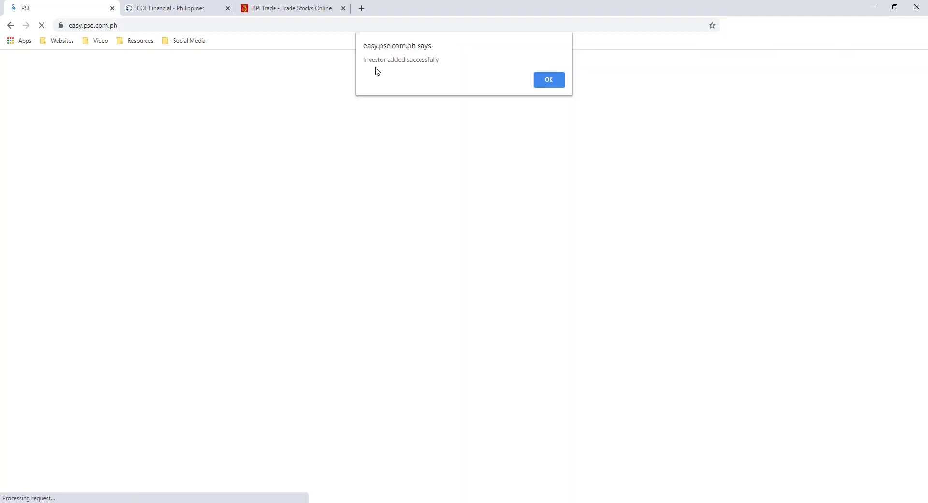
left_click(545, 82)
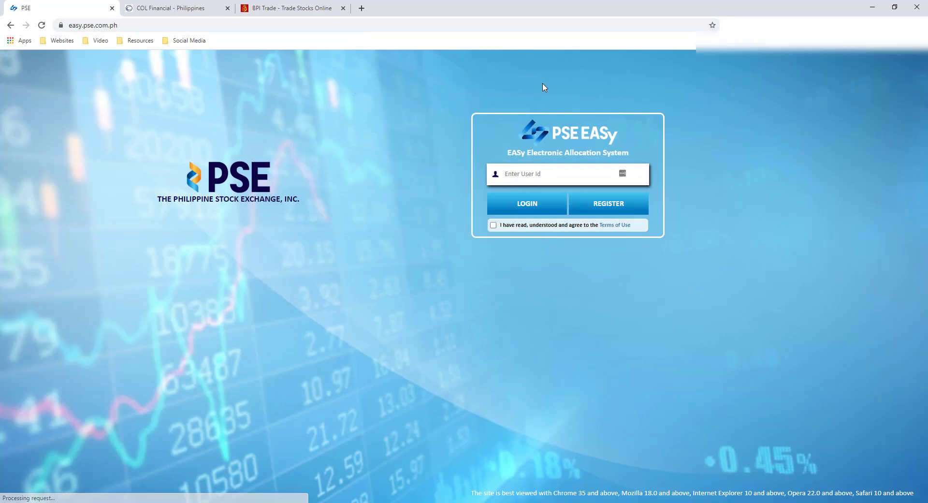
Try to log in to PSE EASy with the registered user ID.
left_click(555, 174)
key("ctrl+v")
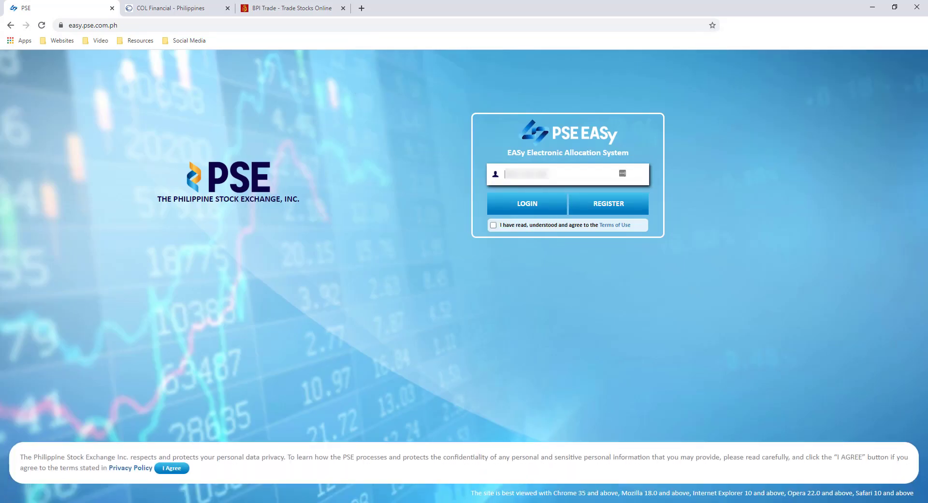
left_click(527, 209)
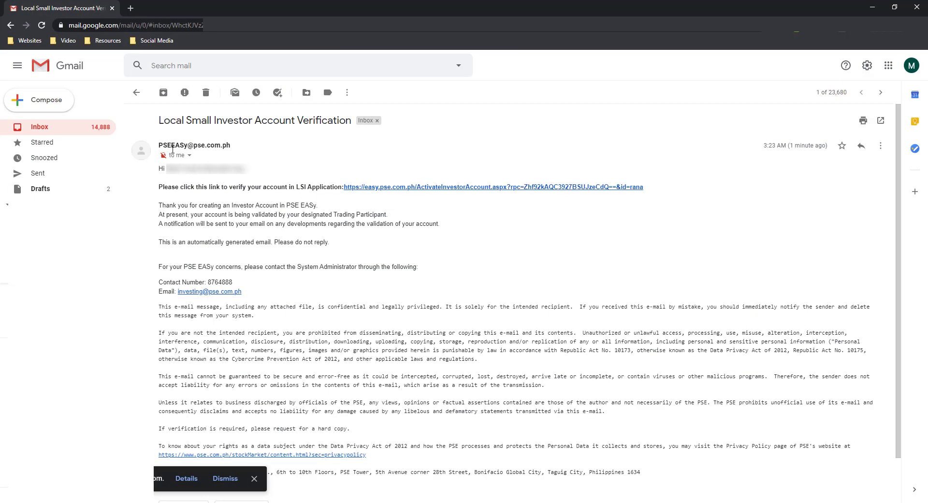
Verify the investor account through the link in the PSE EASy verification e-mail in Gmail and continue to the login page.
mouse_move(186, 194)
left_click(404, 188)
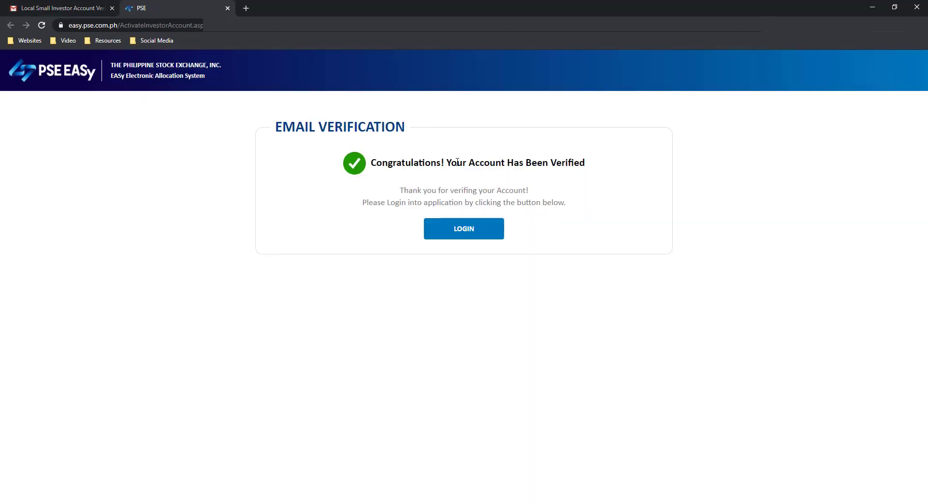
left_click(464, 231)
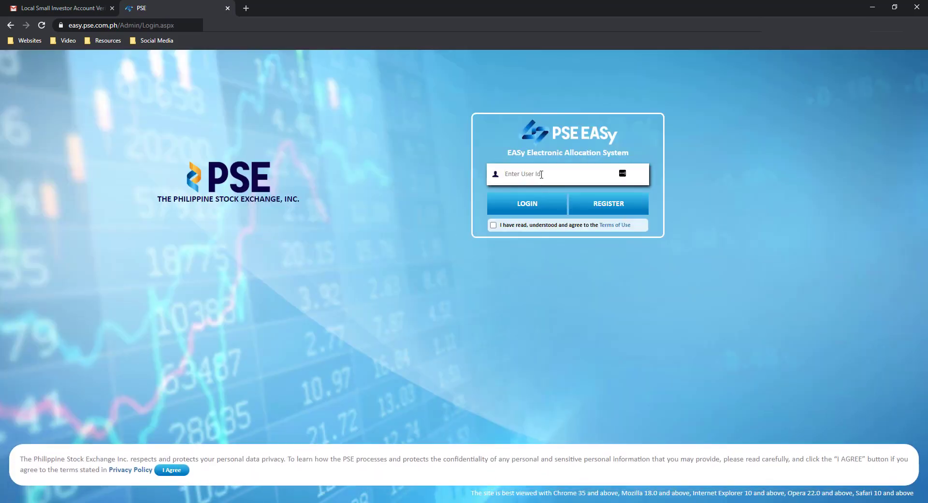
Enter the user ID, agree to the Terms of Use, and submit the account password on the login form.
type("username")
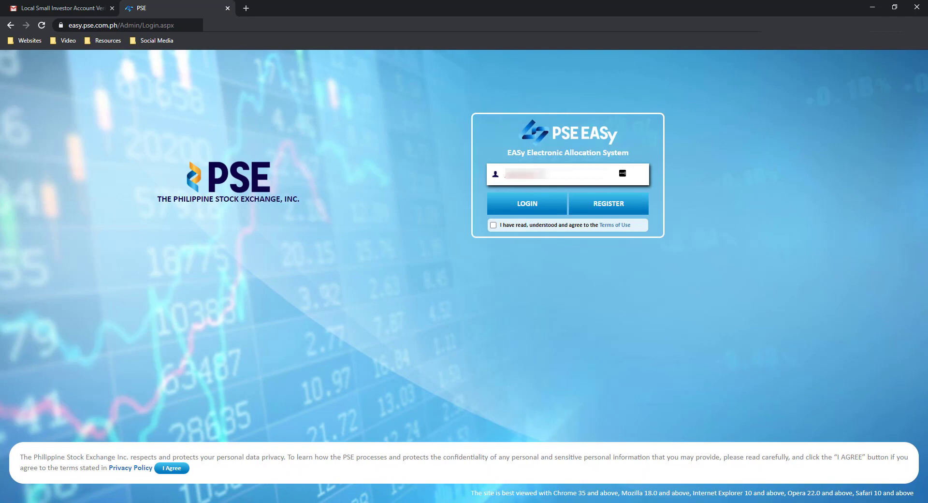
left_click(493, 225)
left_click(522, 205)
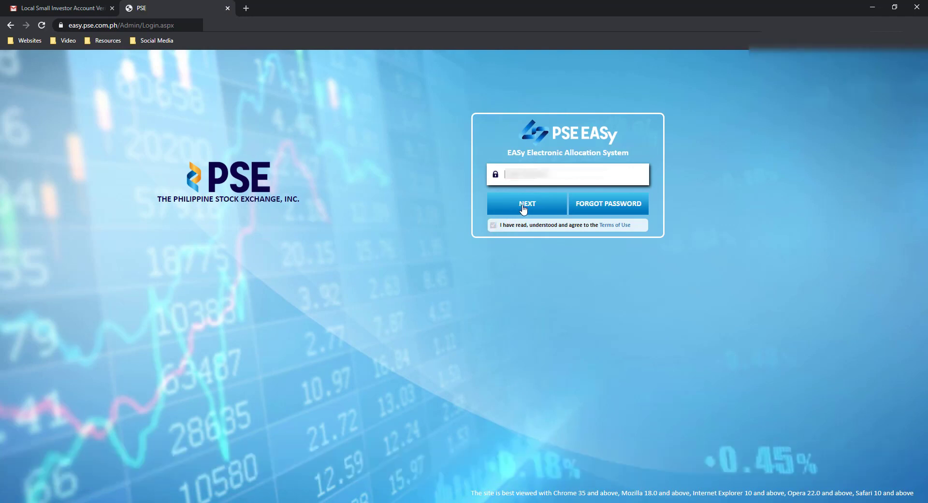
left_click(545, 174)
key("ctrl+v")
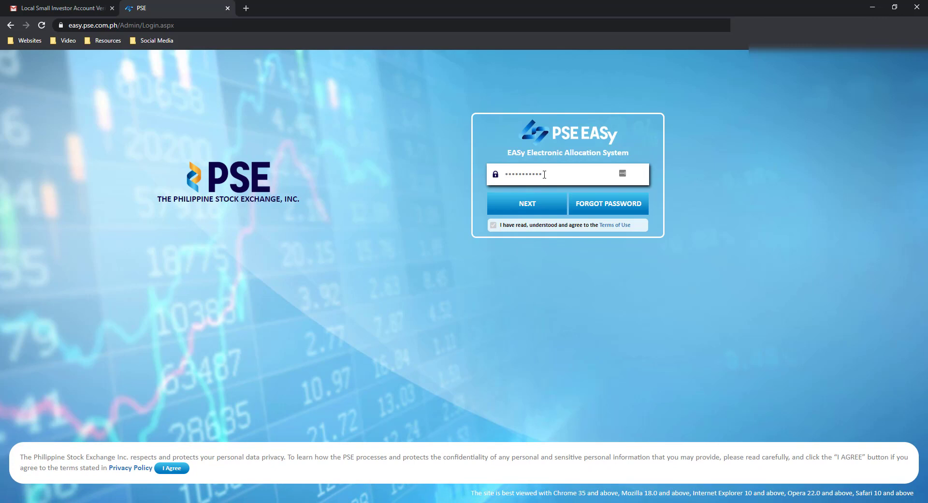
left_click(529, 211)
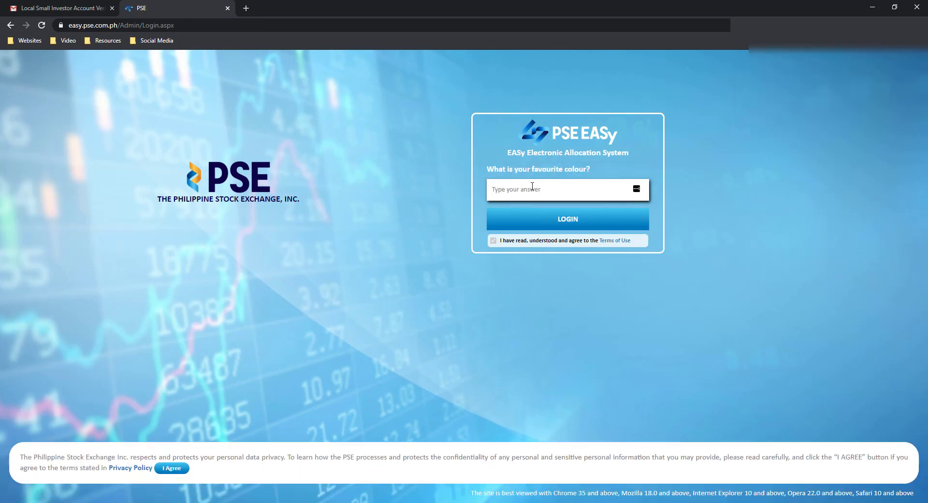